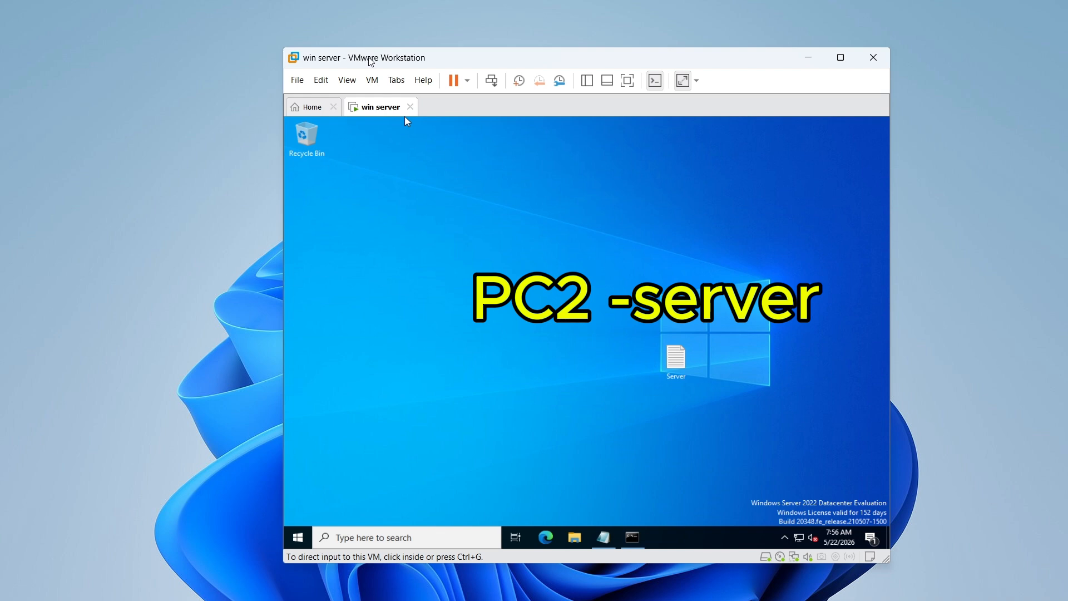
Move the virtual machine window aside and open Command Prompt inside the Windows Server virtual machine.
{"action": "left_click_drag", "start_coordinate": [370, 62], "coordinate": [428, 62]}
{"action": "left_click_drag", "start_coordinate": [528, 49], "coordinate": [477, 77]}
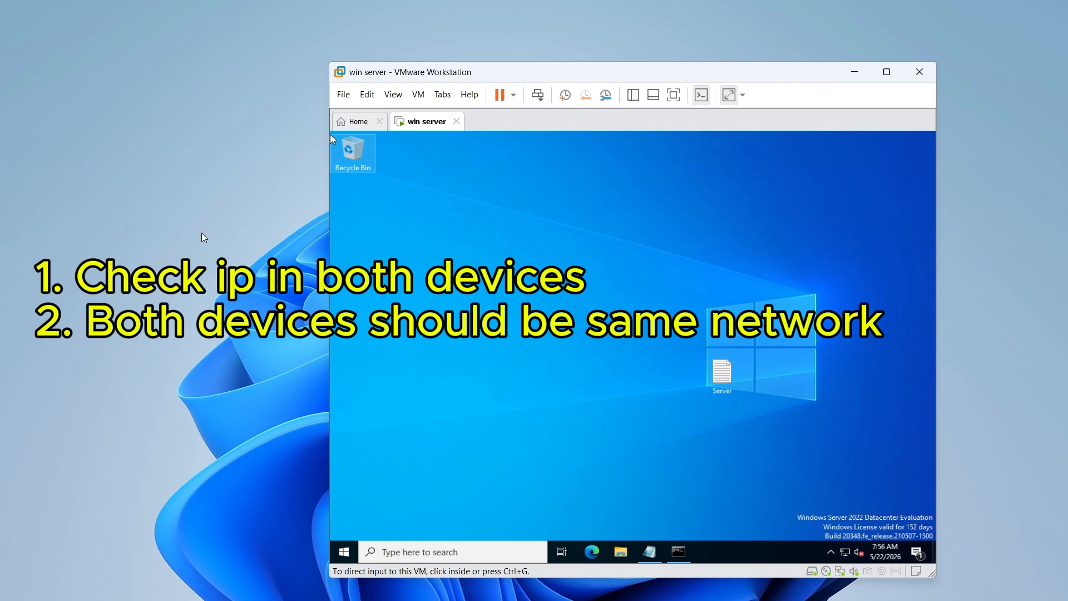
{"action": "left_click", "coordinate": [386, 188]}
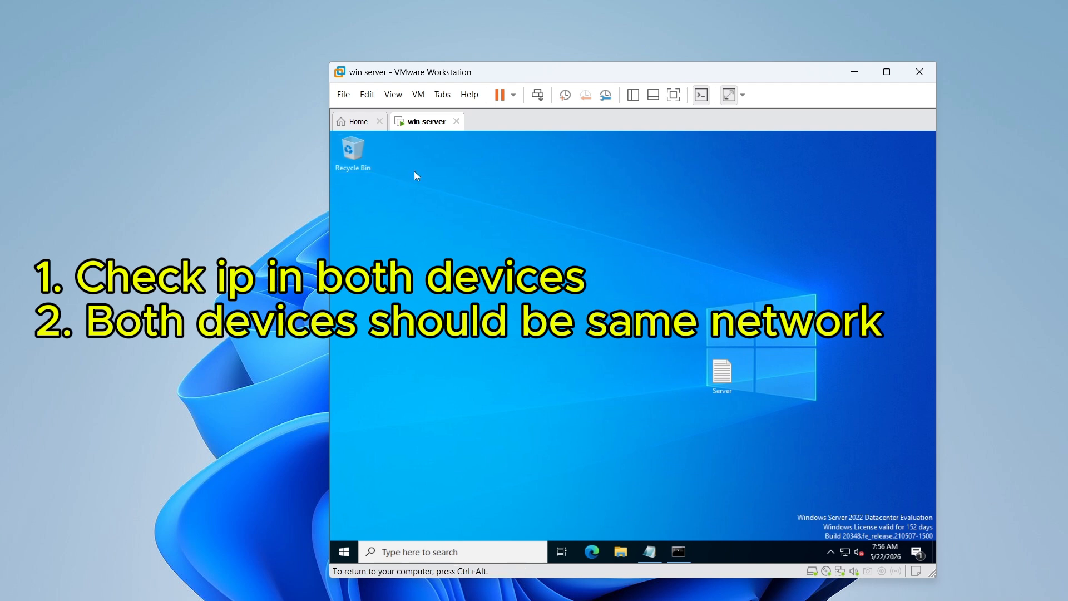
{"action": "left_click", "coordinate": [405, 550]}
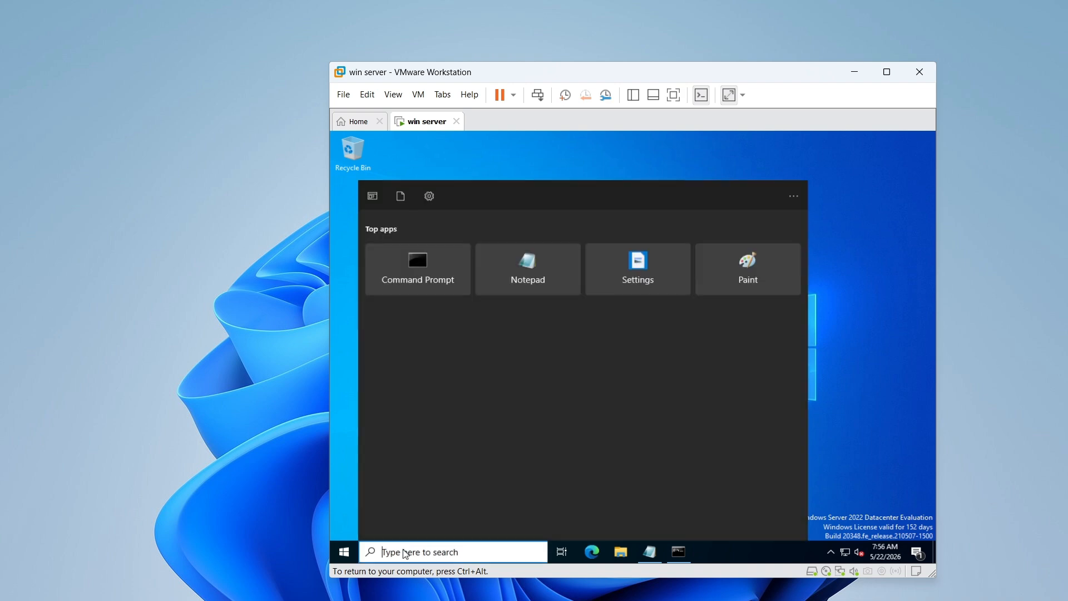
{"action": "left_click", "coordinate": [441, 268]}
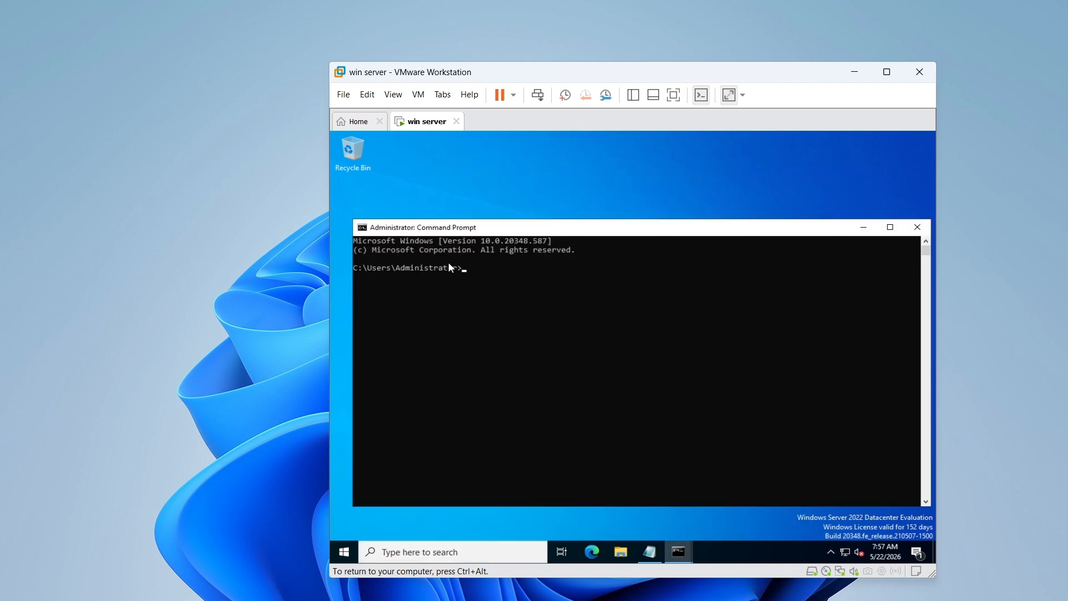
Run ipconfig in the server's Command Prompt and highlight its IPv4 address line.
{"action": "left_click", "coordinate": [489, 279]}
{"action": "type", "text": "ipconfig"}
{"action": "key", "text": "Return"}
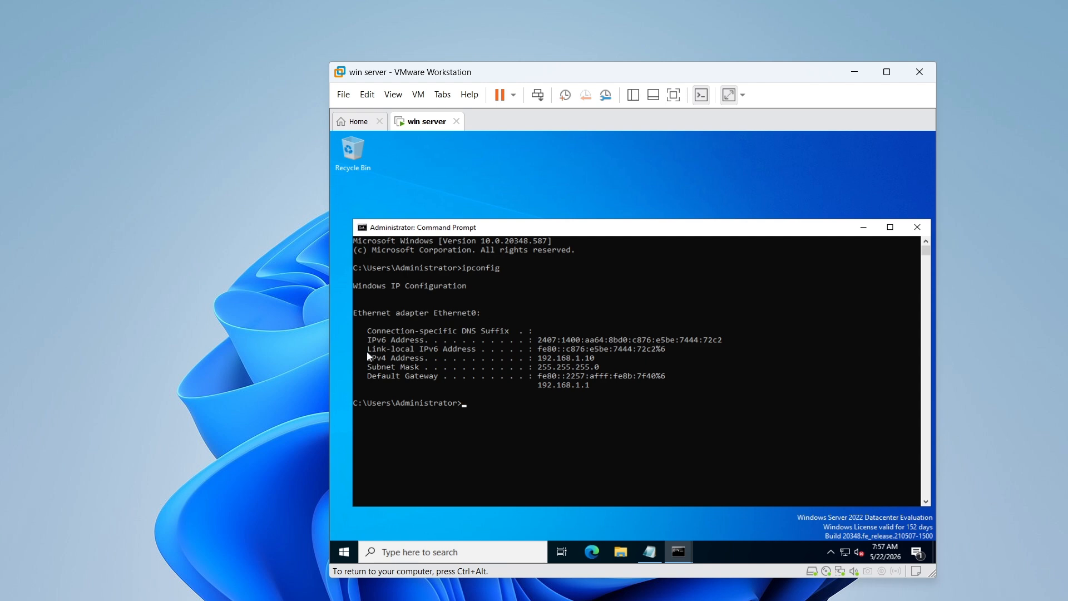
{"action": "left_click_drag", "start_coordinate": [366, 356], "coordinate": [586, 355]}
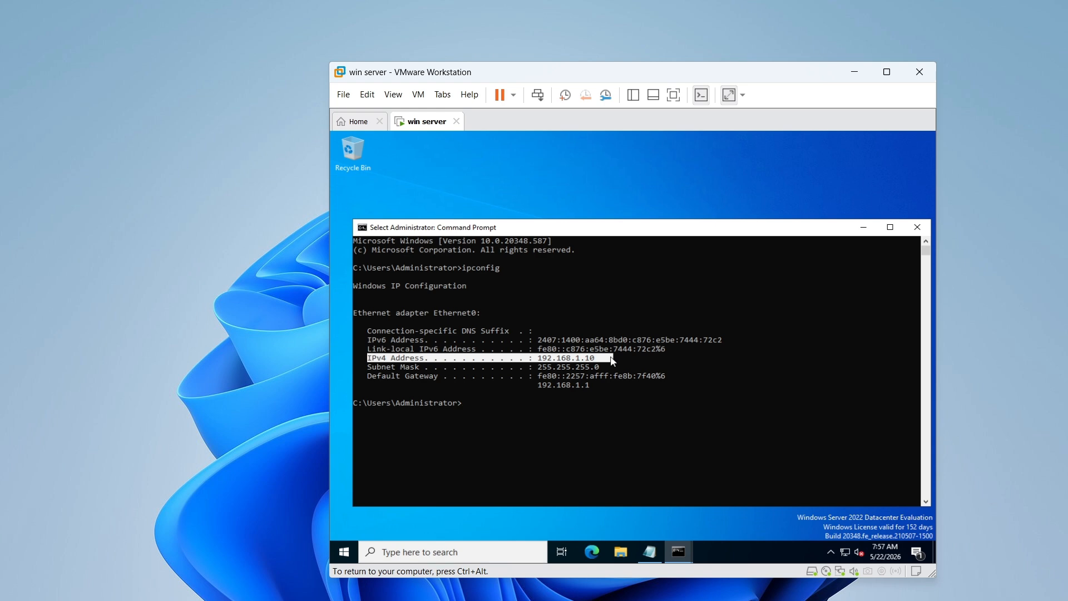
Return control to the host computer and open Command Prompt there.
{"action": "key", "text": "ctrl+alt"}
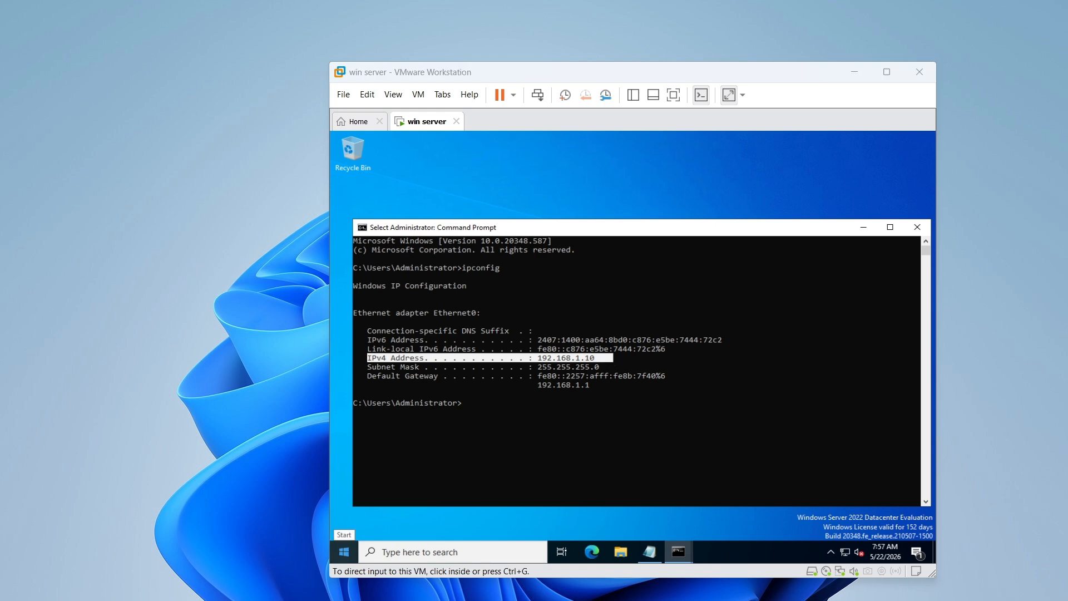
{"action": "key", "text": "super"}
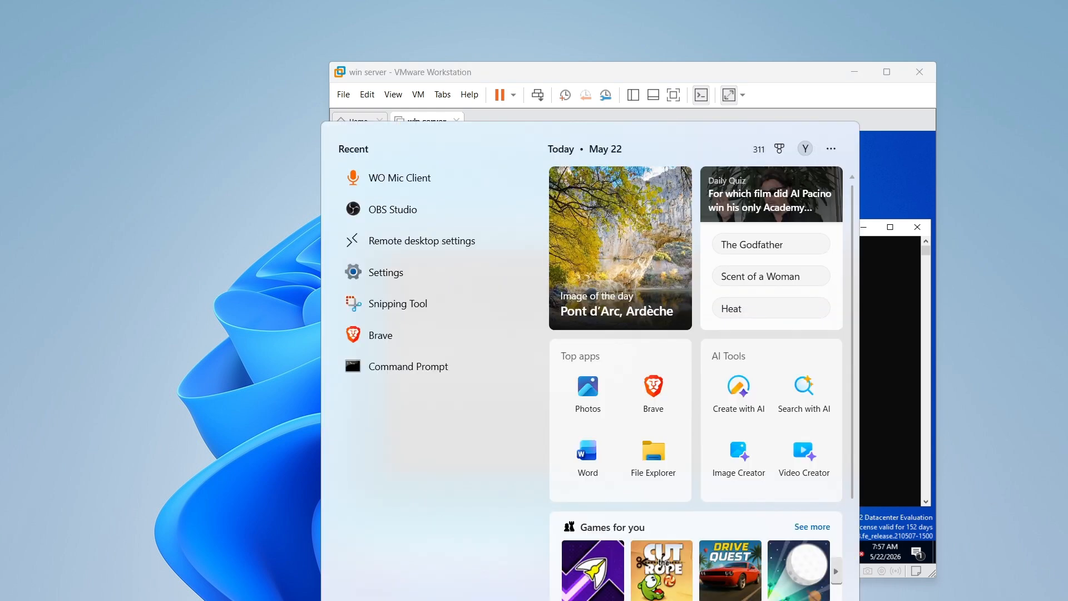
{"action": "left_click", "coordinate": [429, 367]}
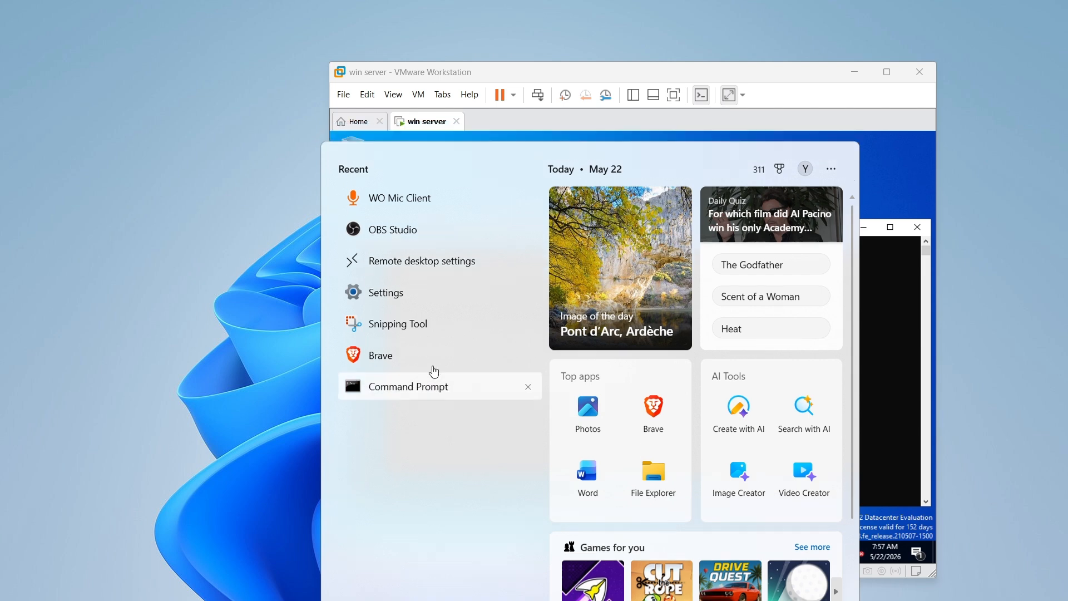
Run ipconfig on the host, highlight the Wi-Fi 2 adapter's IPv4 address, and move the Command Prompt window lower.
{"action": "type", "text": "i"}
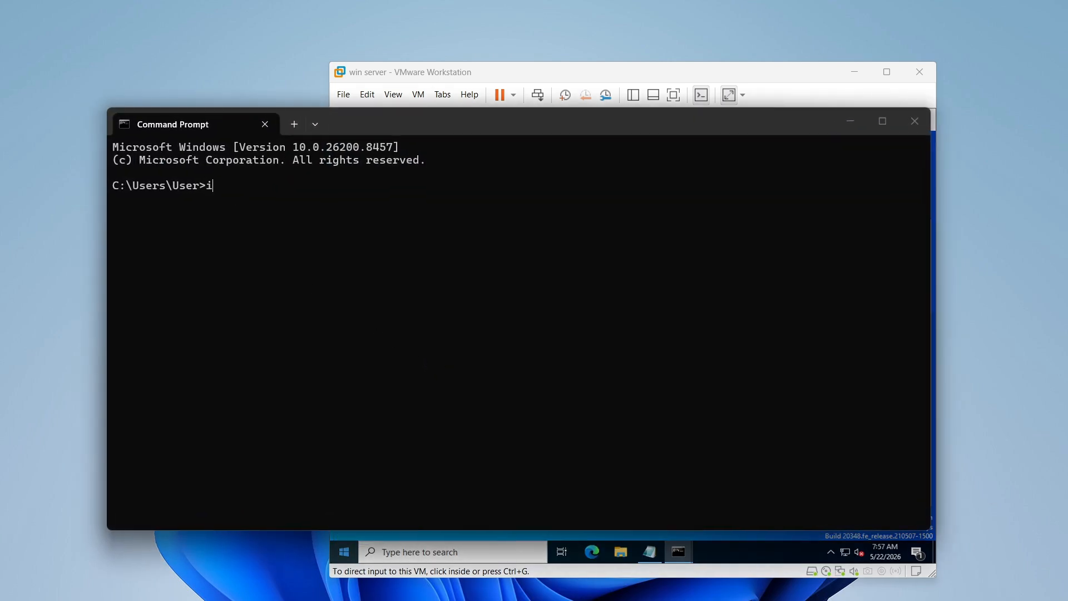
{"action": "type", "text": "pconfig"}
{"action": "key", "text": "Return"}
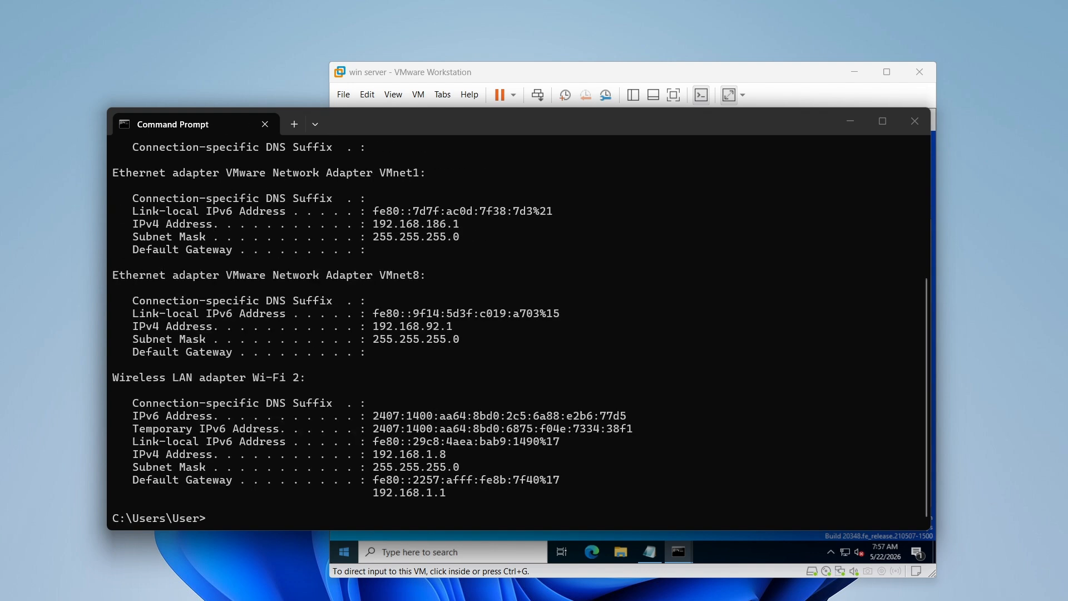
{"action": "left_click_drag", "start_coordinate": [455, 456], "coordinate": [360, 459]}
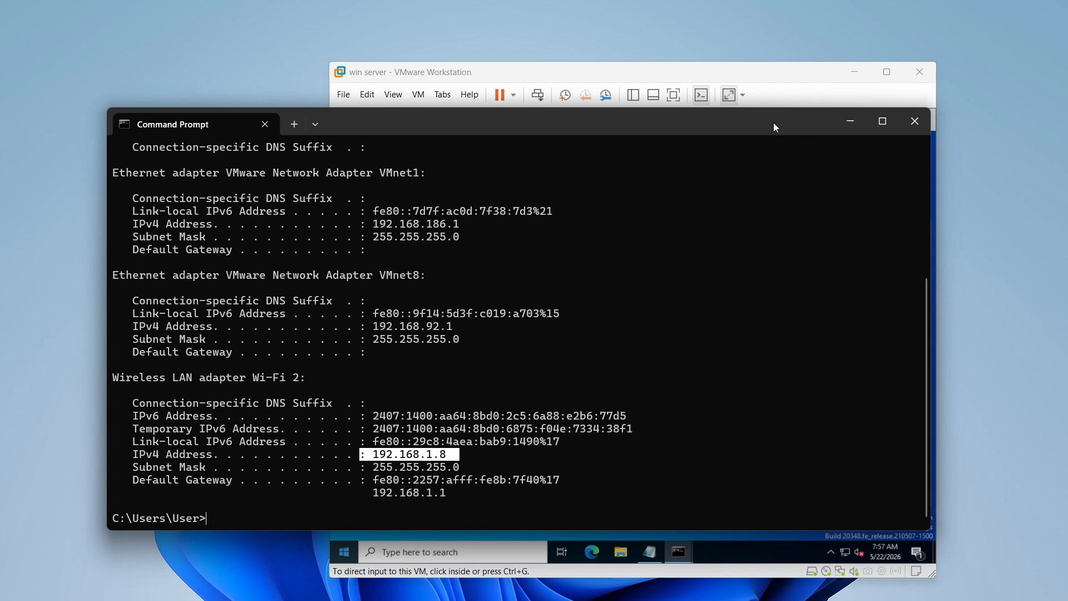
{"action": "left_click_drag", "start_coordinate": [774, 123], "coordinate": [771, 229]}
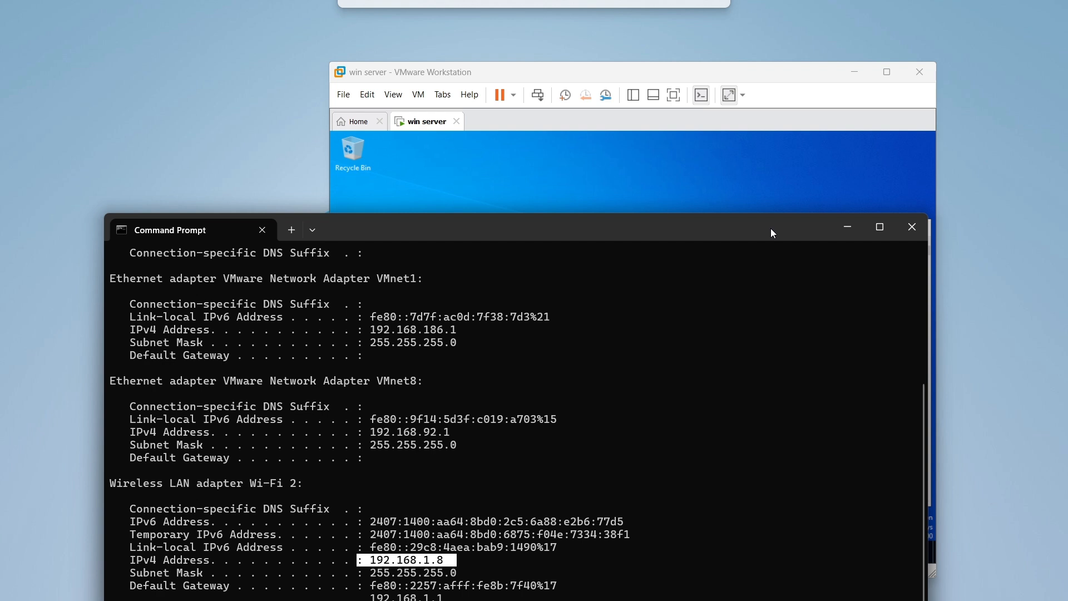
{"action": "left_click_drag", "start_coordinate": [771, 229], "coordinate": [770, 193]}
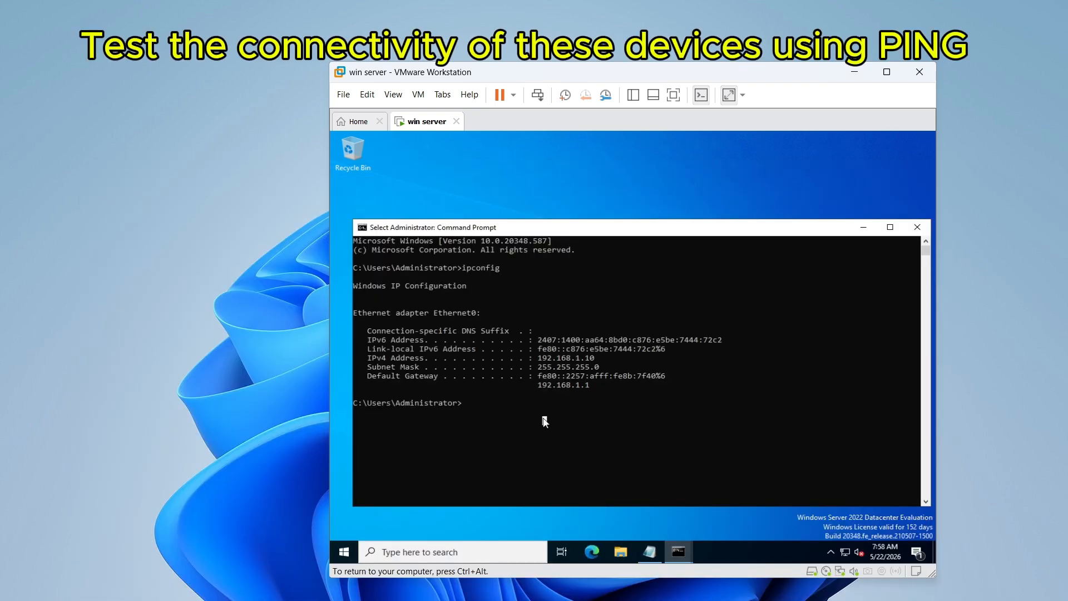
Test connectivity from the server to the host by running ping 192.168.1.8 in the server's Command Prompt.
{"action": "type", "text": "ping "}
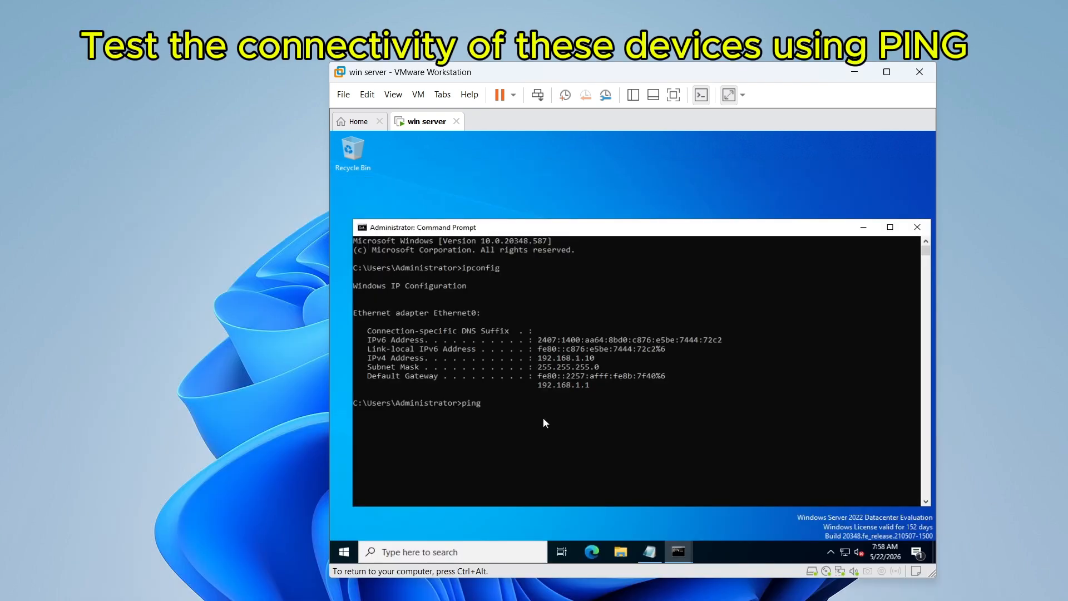
{"action": "type", "text": "192.168.1.8"}
{"action": "key", "text": "Return"}
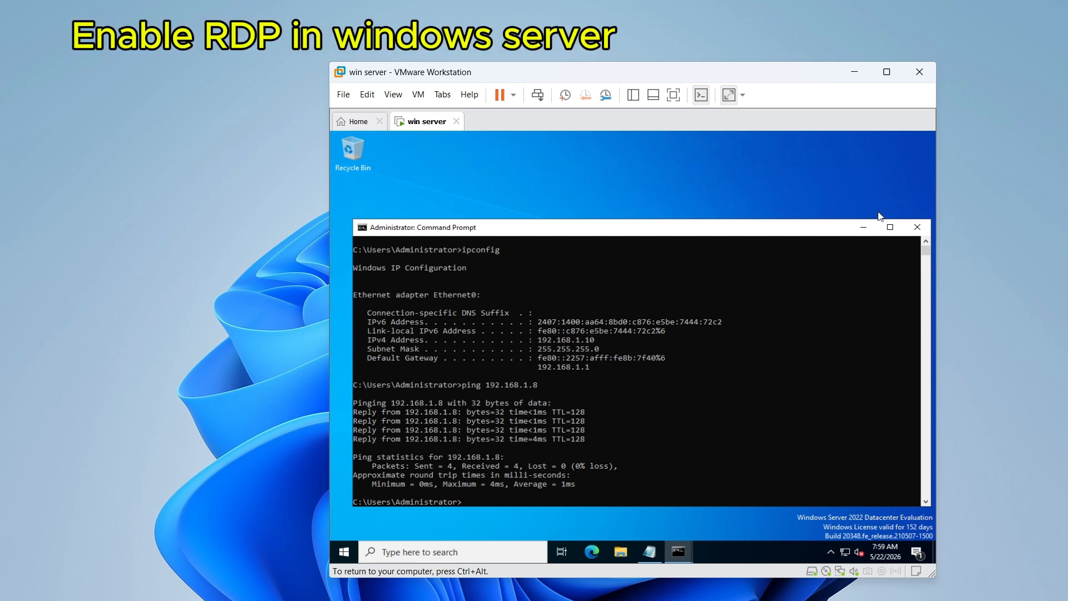
Minimize the server's Command Prompt, open Server Manager and dismiss the Windows Admin Center notice.
{"action": "left_click", "coordinate": [870, 231]}
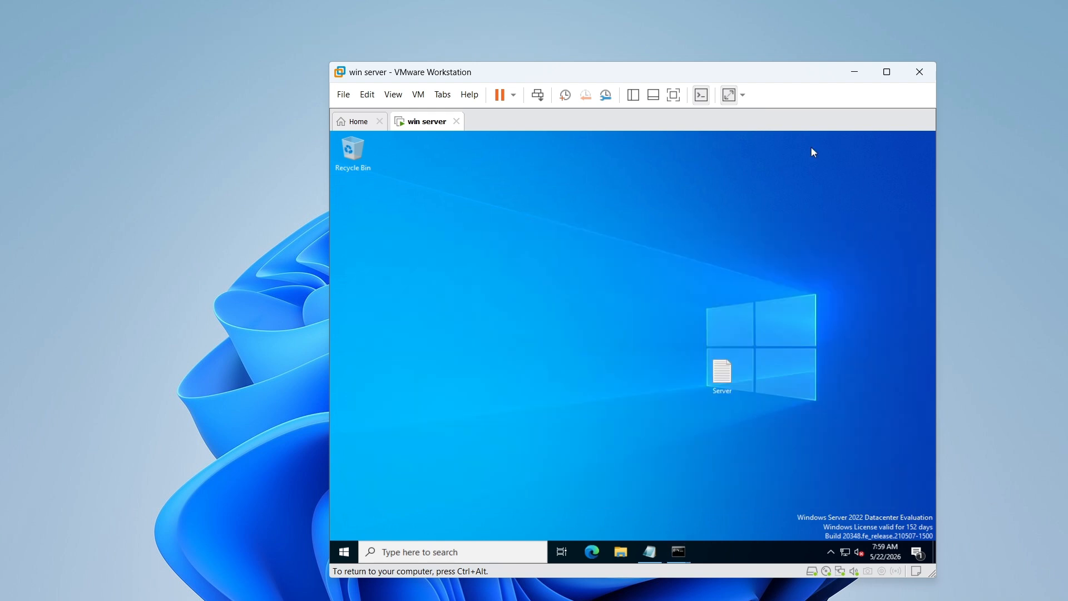
{"action": "left_click", "coordinate": [414, 552]}
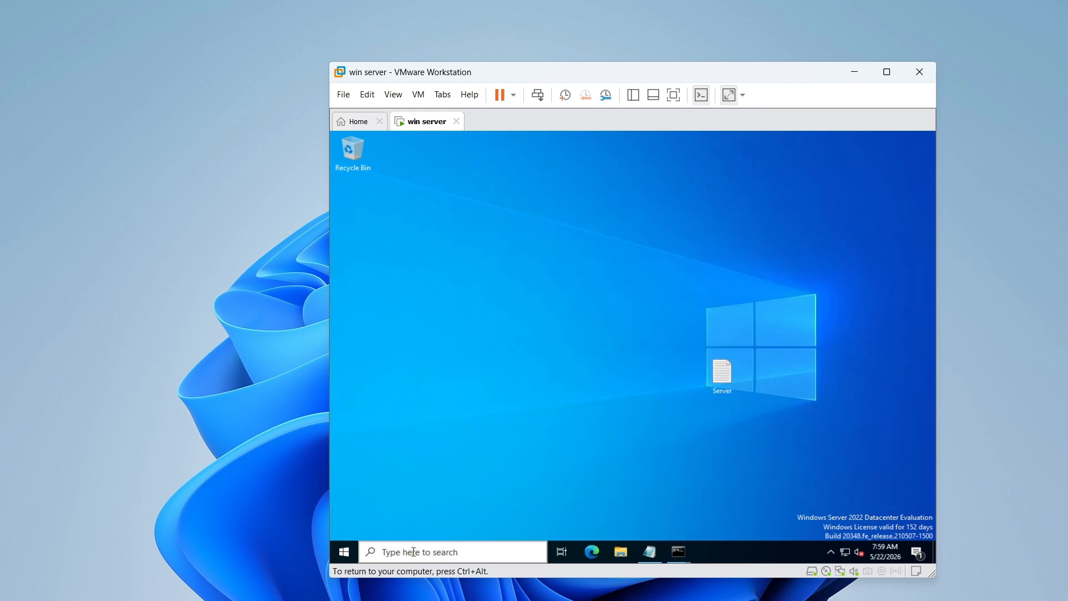
{"action": "type", "text": "server"}
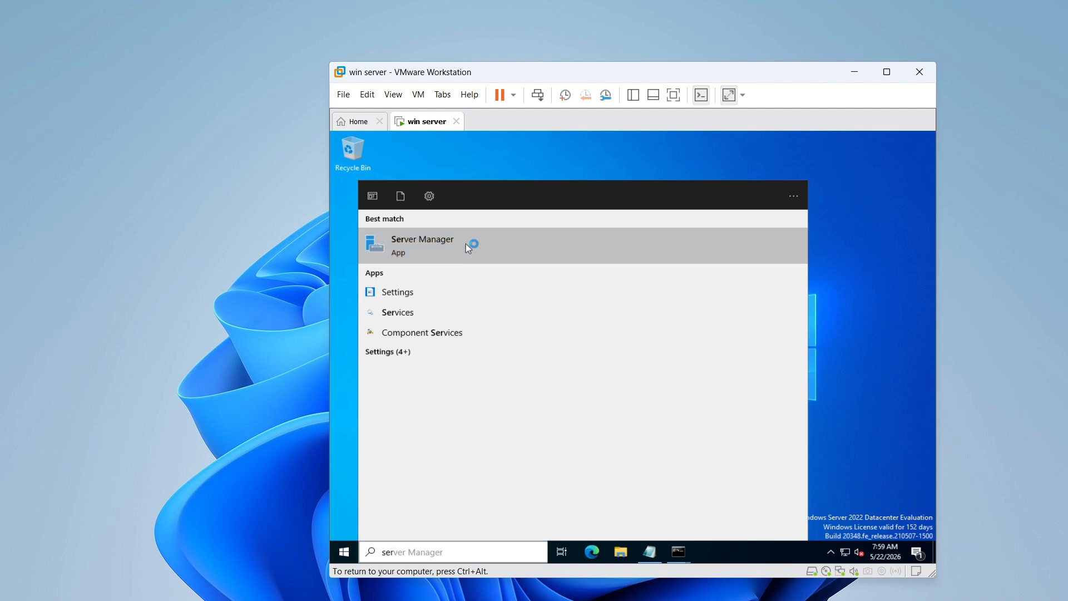
{"action": "left_click", "coordinate": [466, 243]}
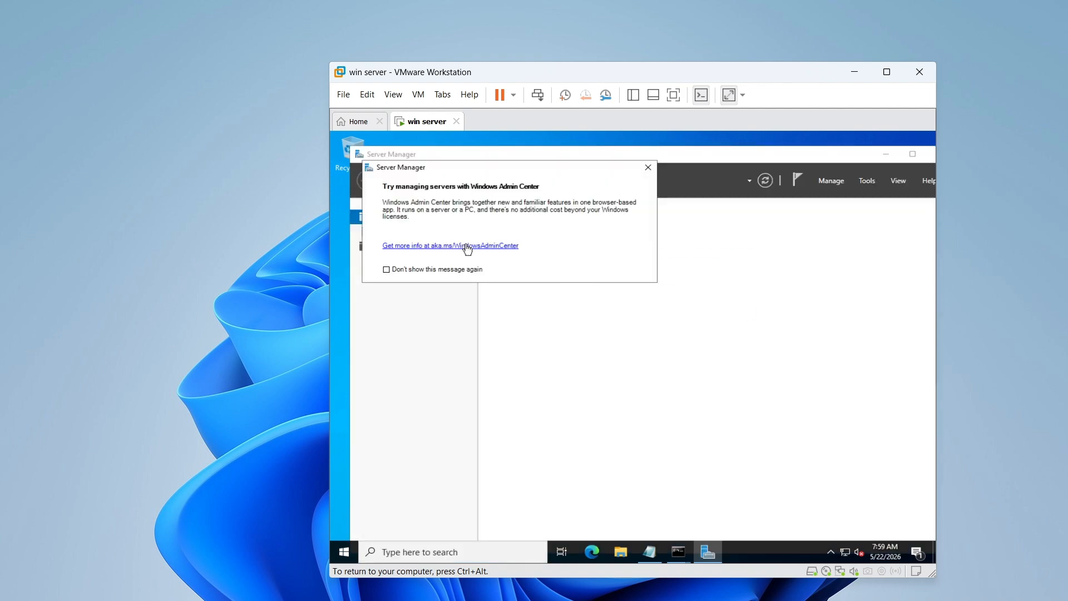
{"action": "left_click", "coordinate": [648, 167]}
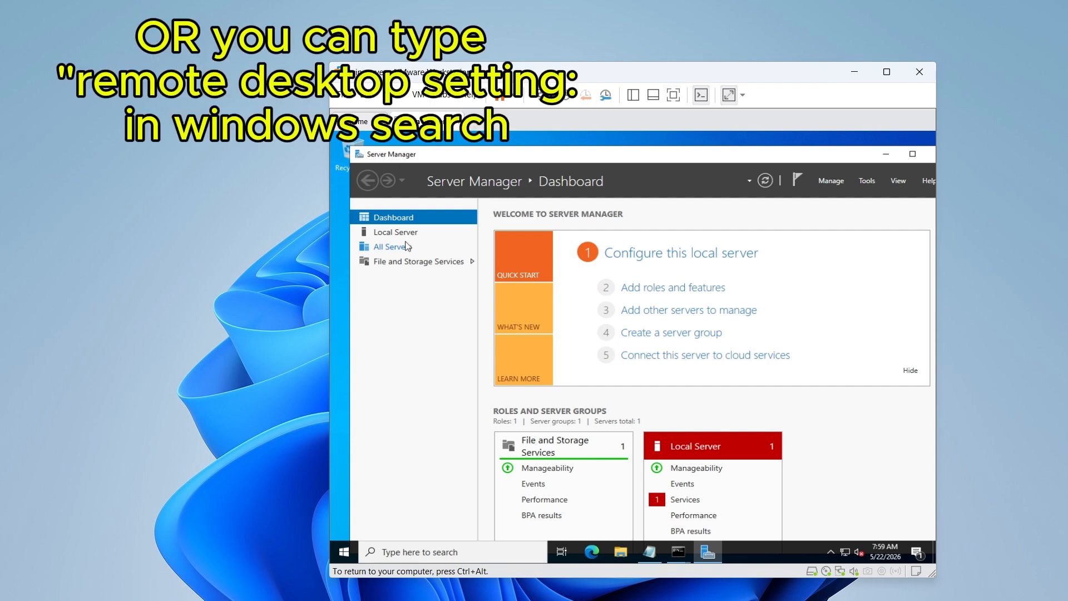
In the Local Server properties, set Remote Desktop to allow remote connections to this computer and accept the firewall exception.
{"action": "left_click", "coordinate": [404, 236]}
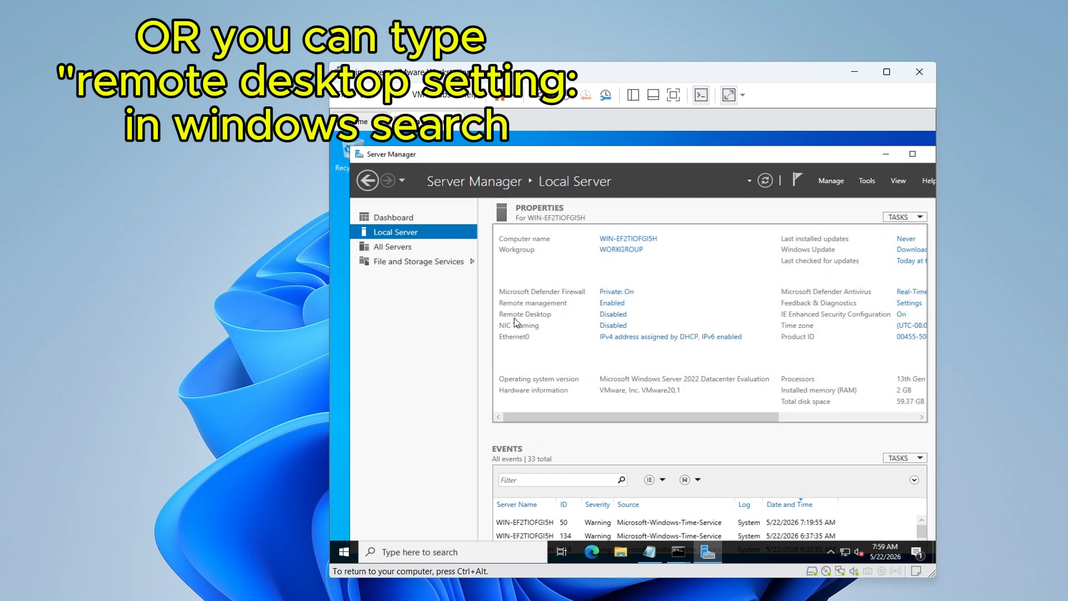
{"action": "left_click", "coordinate": [611, 314]}
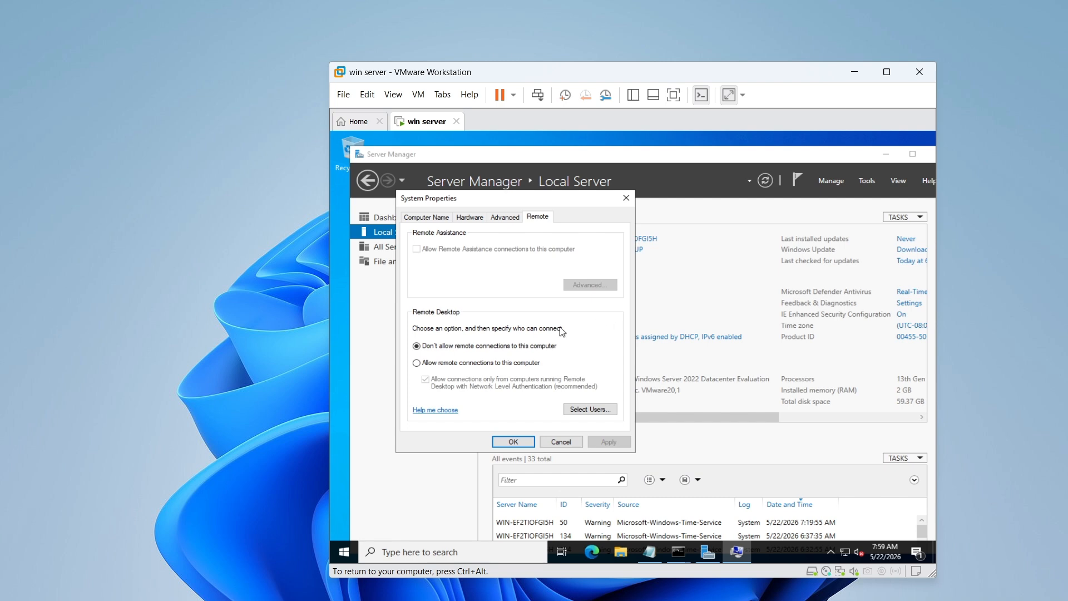
{"action": "left_click", "coordinate": [443, 365]}
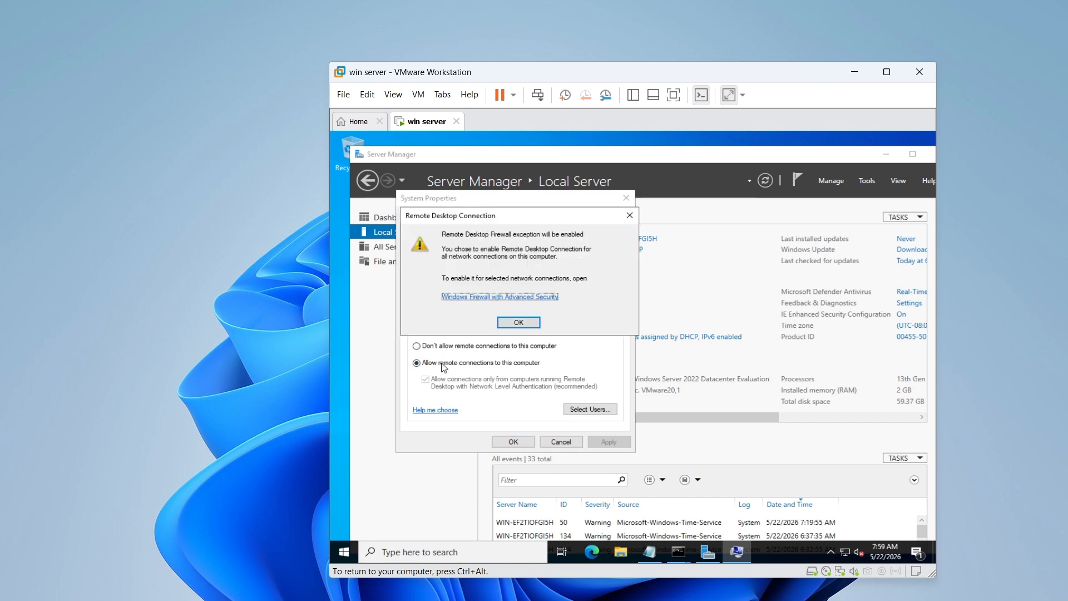
{"action": "left_click", "coordinate": [519, 323]}
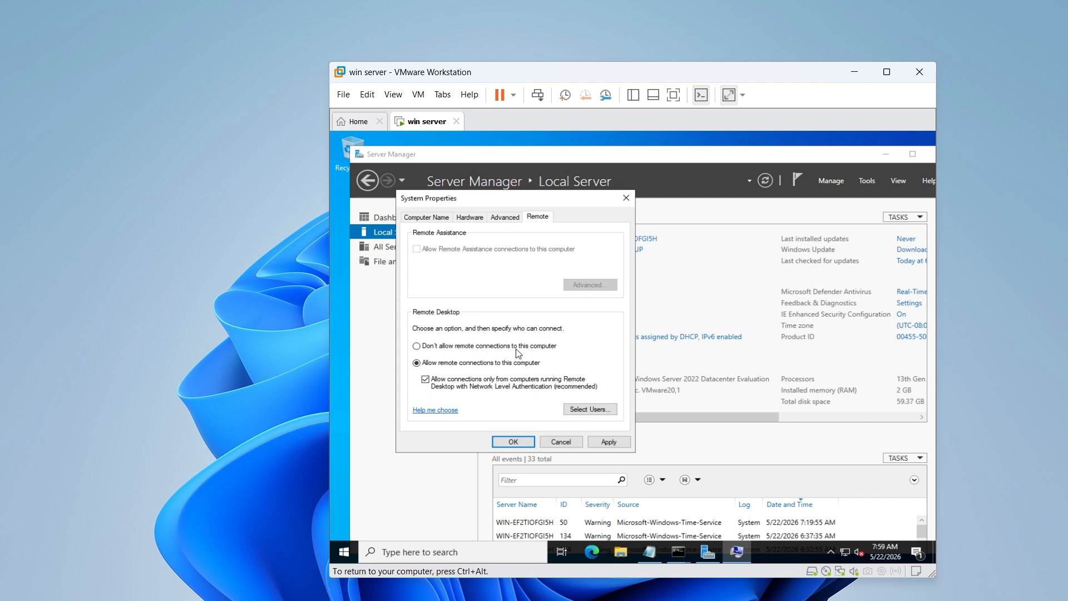
{"action": "left_click", "coordinate": [510, 442]}
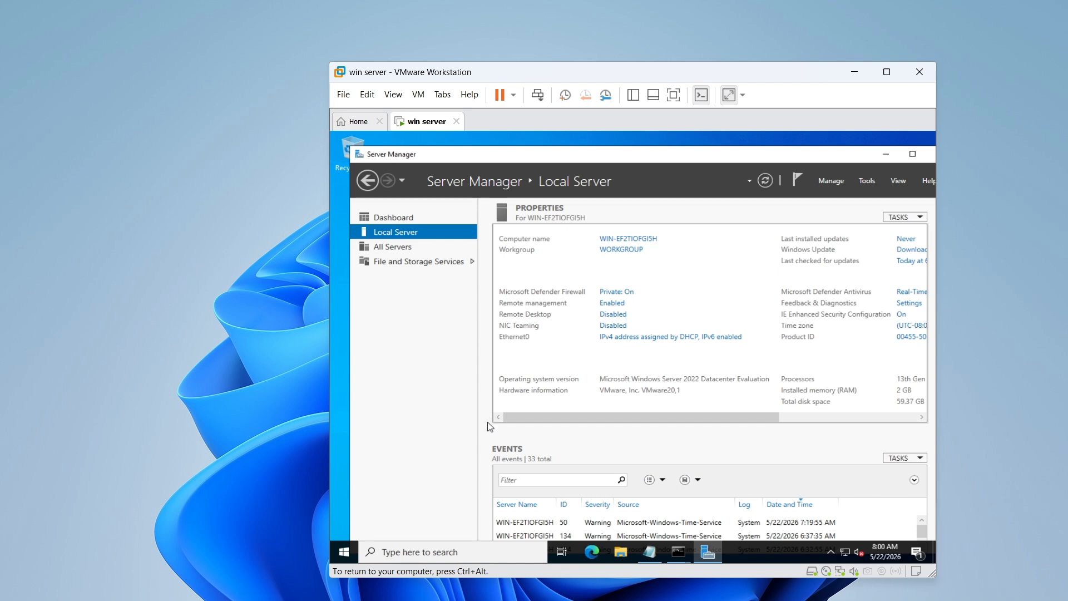
Open the server's allowed firewall apps and make sure Remote Desktop is allowed on private and public networks.
{"action": "left_click", "coordinate": [492, 556]}
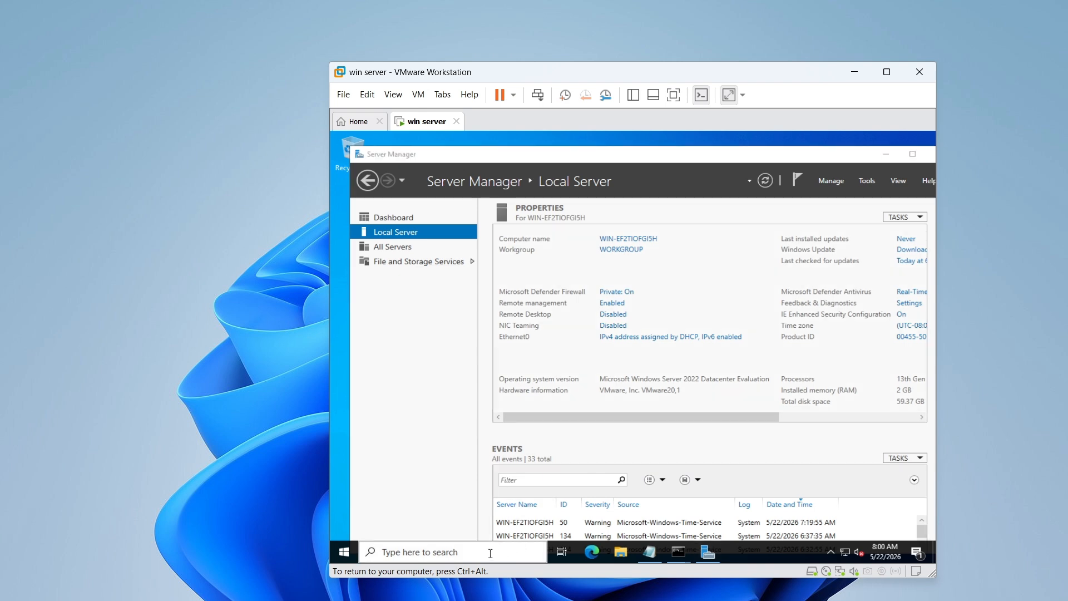
{"action": "type", "text": "fi"}
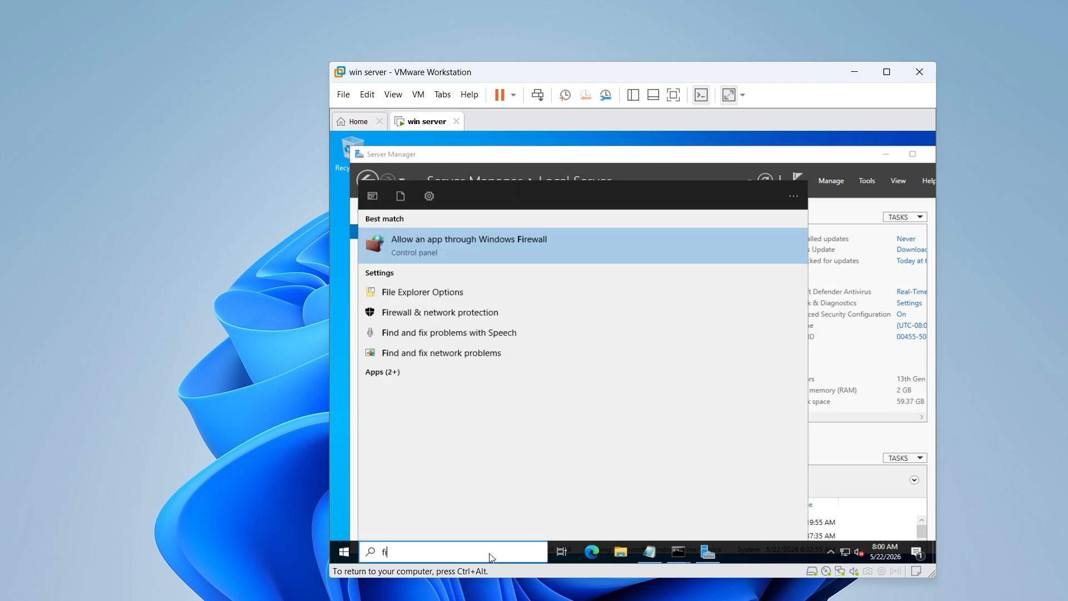
{"action": "left_click", "coordinate": [460, 244]}
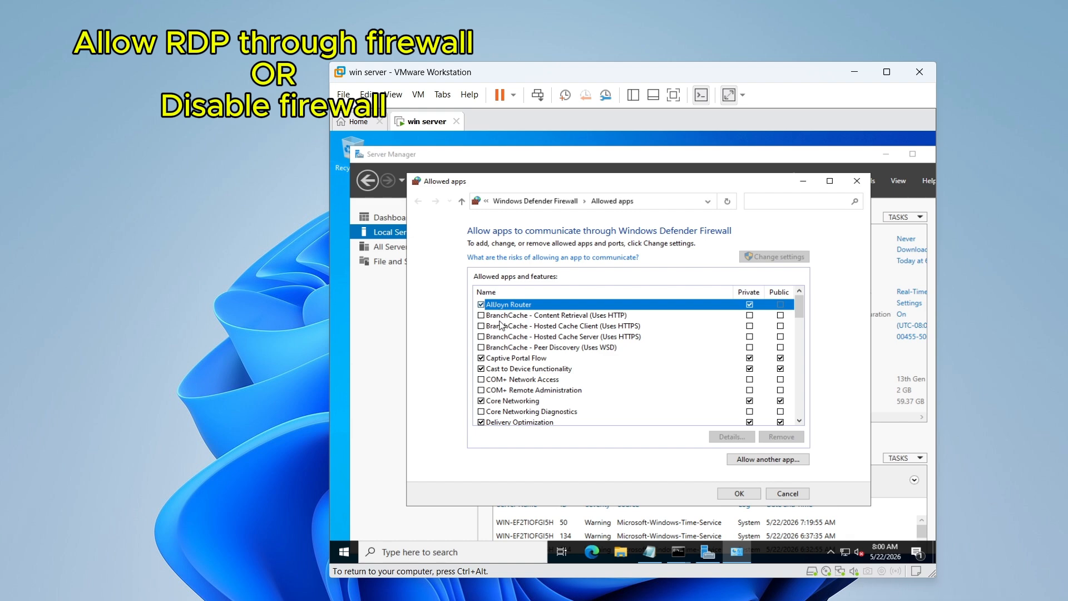
{"action": "key", "text": "r"}
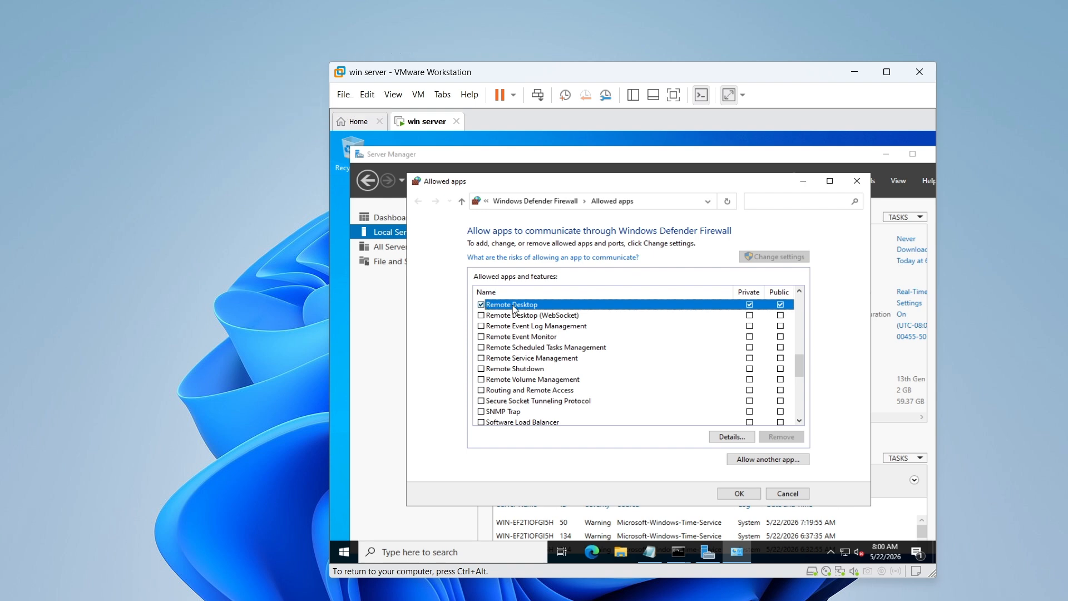
{"action": "left_click", "coordinate": [749, 305]}
{"action": "left_click", "coordinate": [740, 494]}
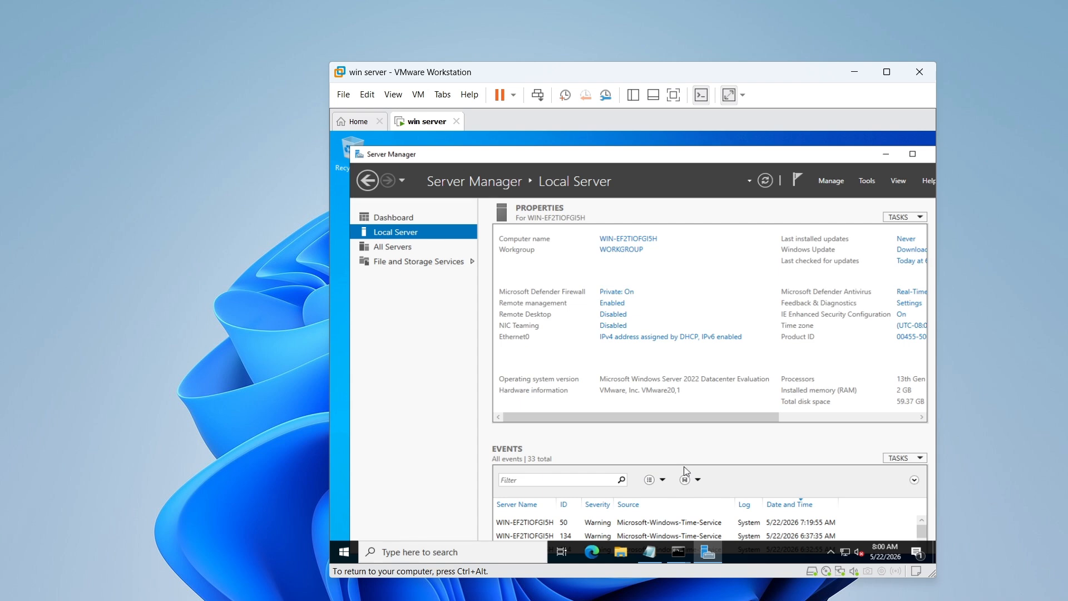
On the host computer, run mstsc to open Remote Desktop Connection and move its window off the server's properties.
{"action": "left_click", "coordinate": [237, 451]}
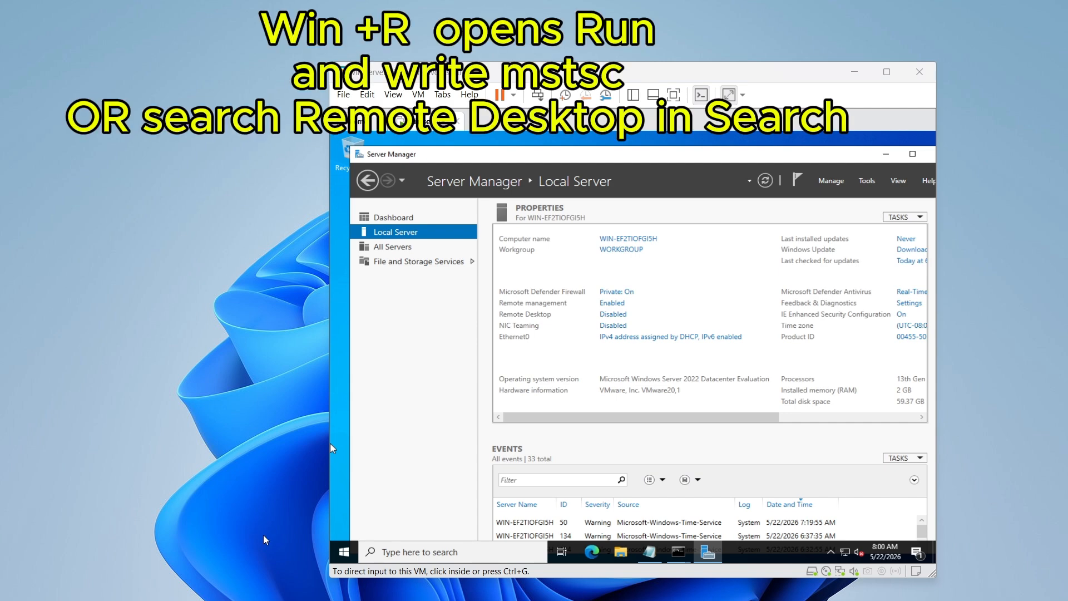
{"action": "key", "text": "super+r"}
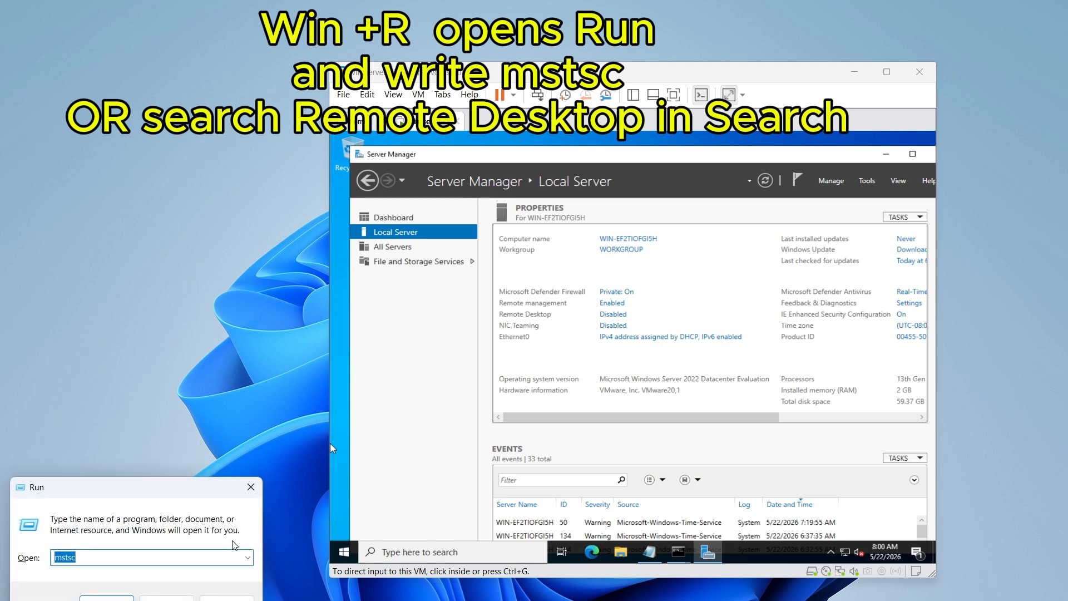
{"action": "left_click", "coordinate": [117, 559]}
{"action": "left_click", "coordinate": [115, 598]}
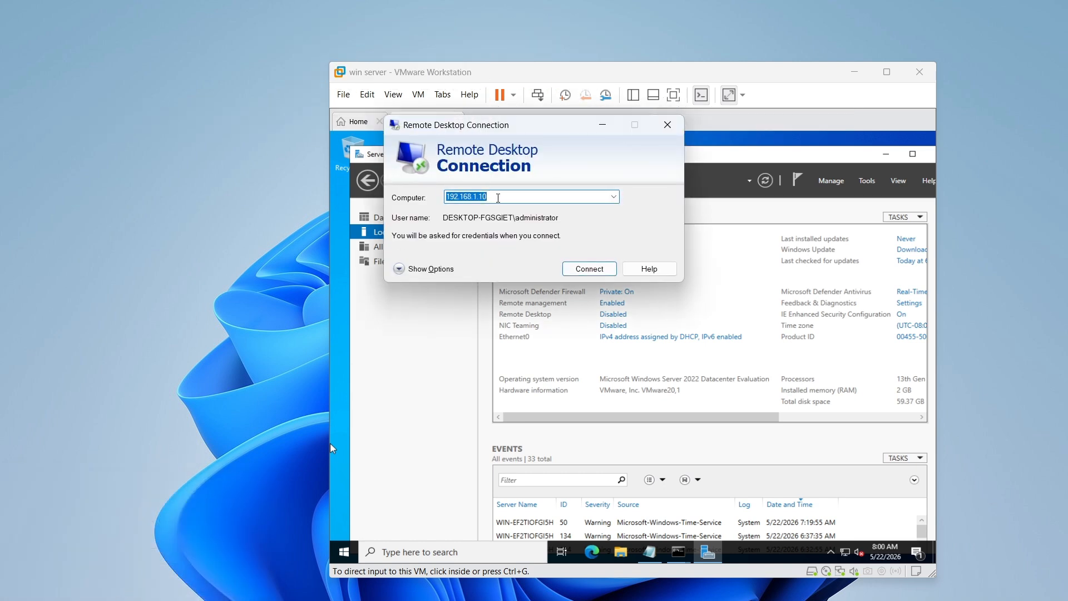
{"action": "left_click_drag", "start_coordinate": [517, 133], "coordinate": [289, 198]}
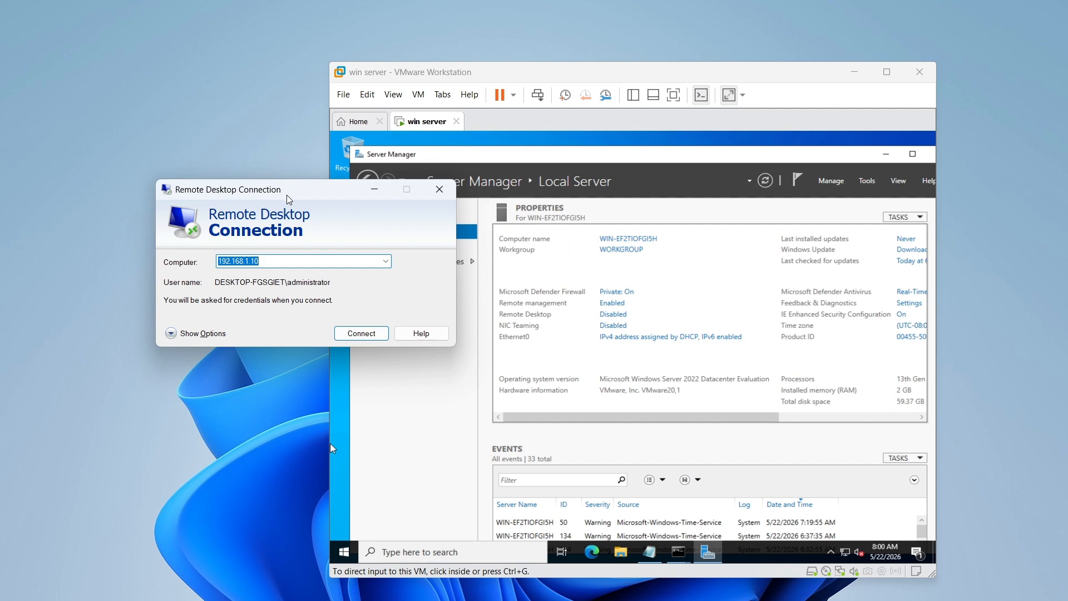
Keep 192.168.1.10 as the remote computer, show the additional connection options and start the Remote Desktop connection.
{"action": "left_click", "coordinate": [284, 261]}
{"action": "left_click", "coordinate": [176, 335]}
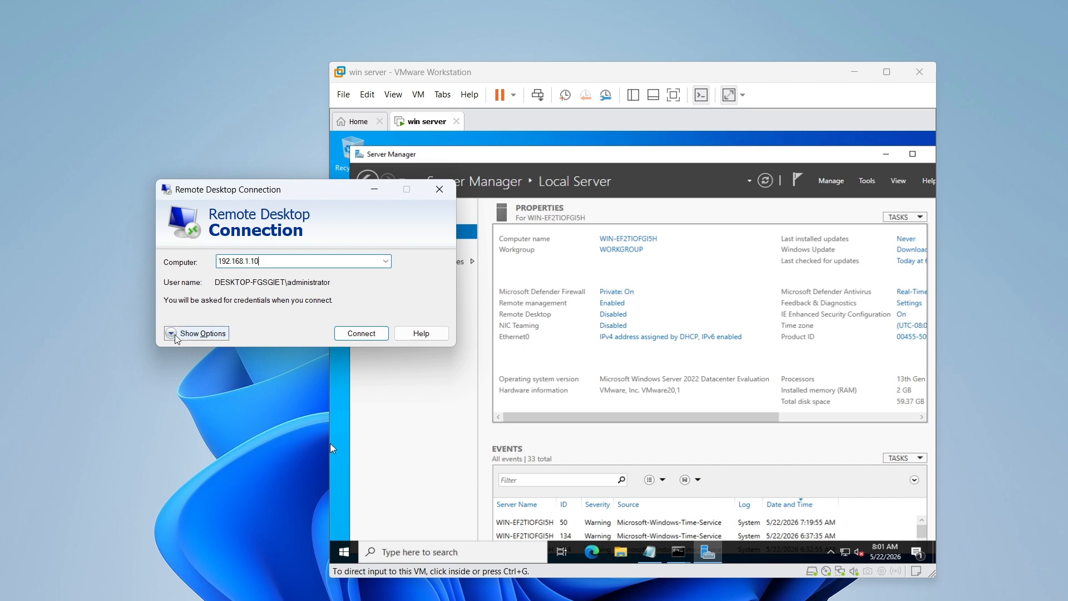
{"action": "left_click", "coordinate": [176, 338]}
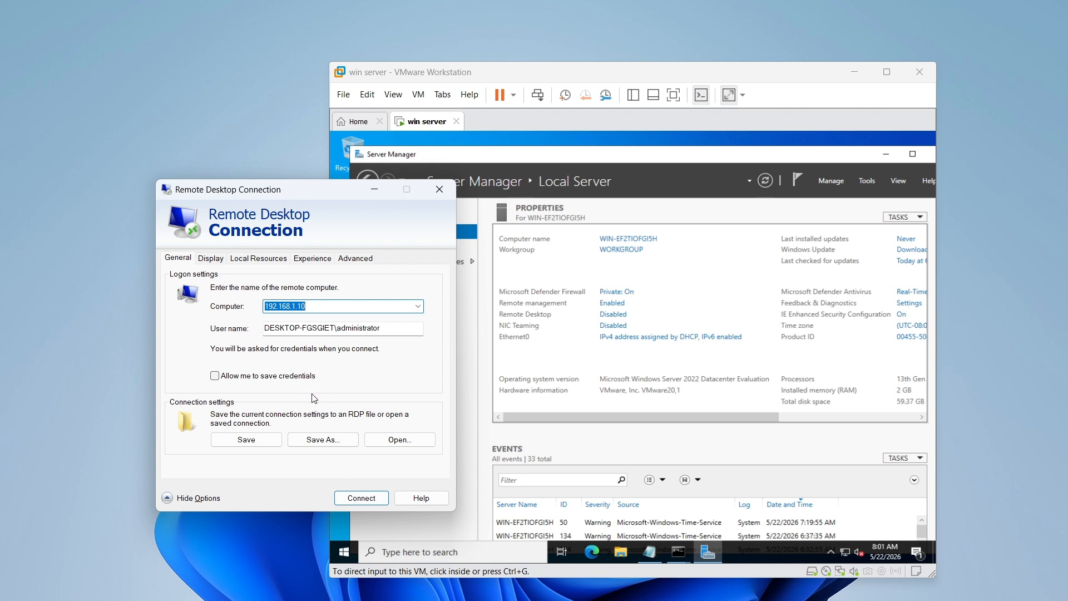
{"action": "left_click", "coordinate": [361, 499]}
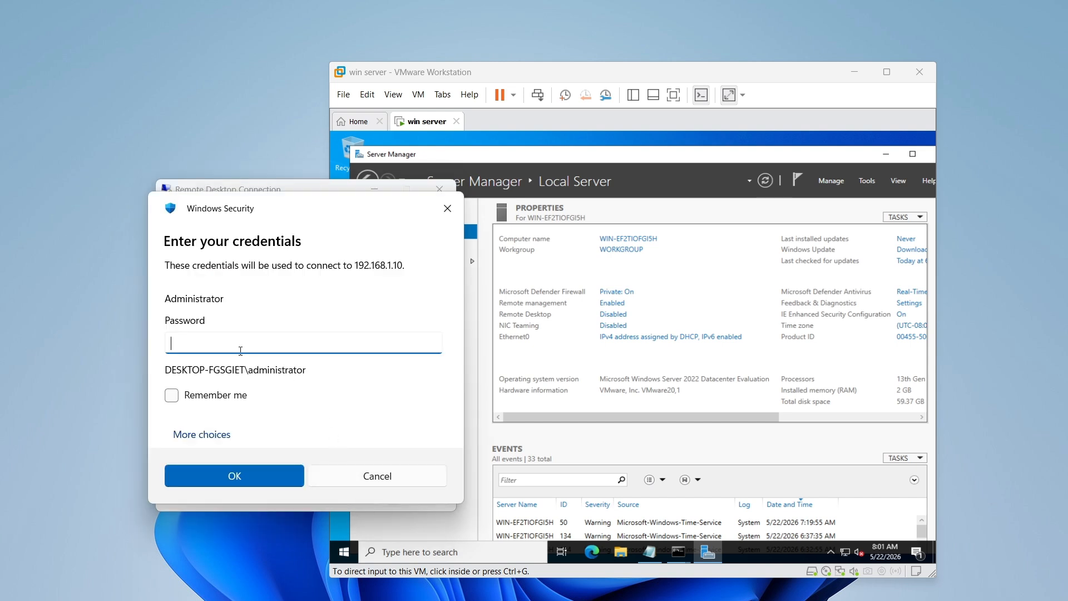
Sign in with the administrator account's password, accepting the untrusted certificate, and take the remote session out of full screen.
{"action": "type", "text": "••••••••"}
{"action": "key", "text": "Return"}
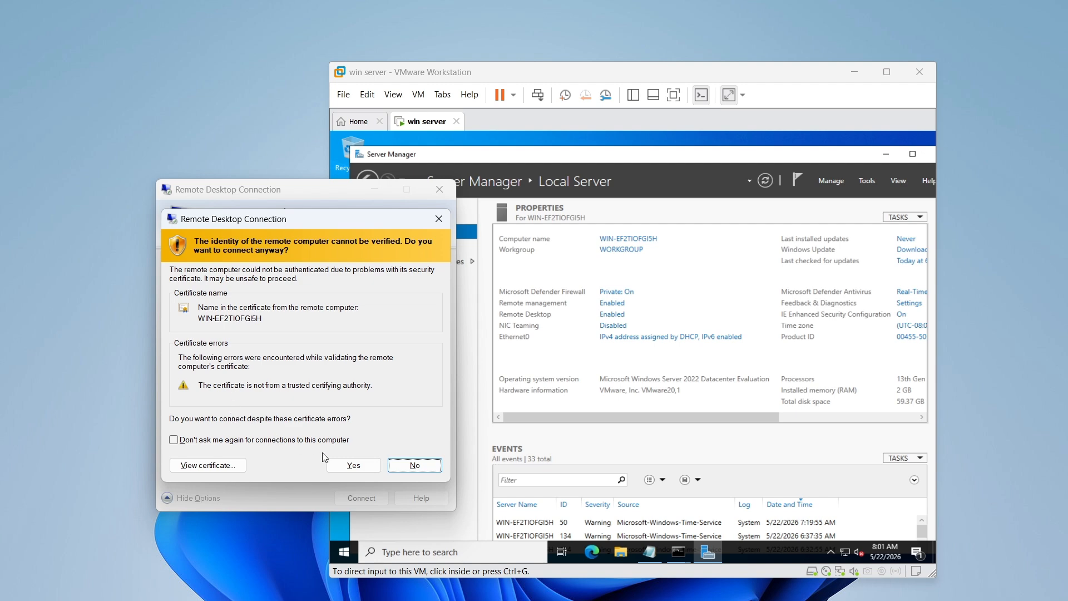
{"action": "left_click", "coordinate": [355, 469]}
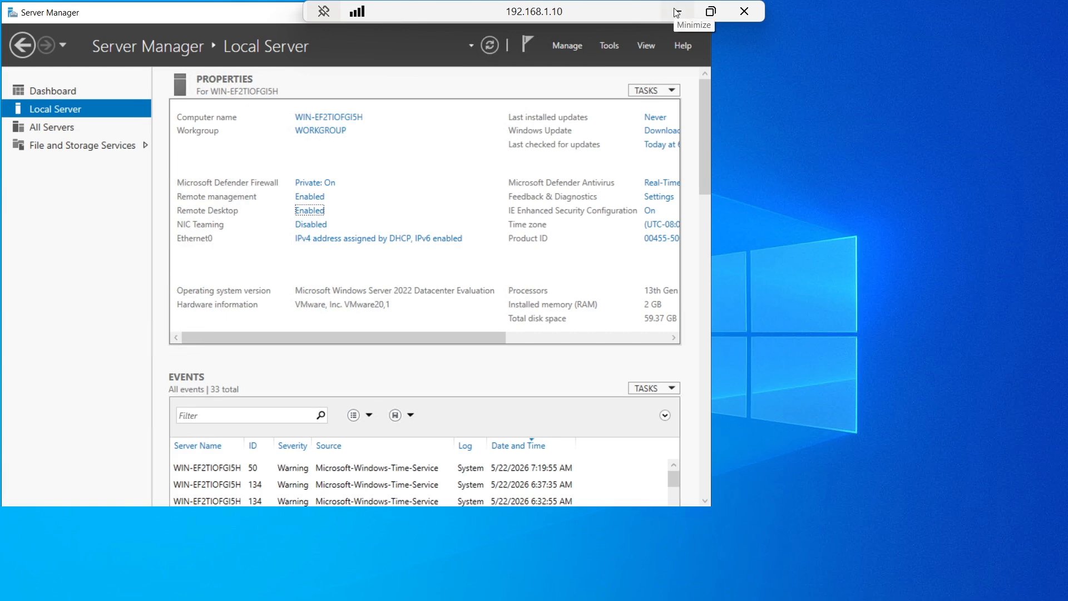
{"action": "left_click", "coordinate": [708, 11]}
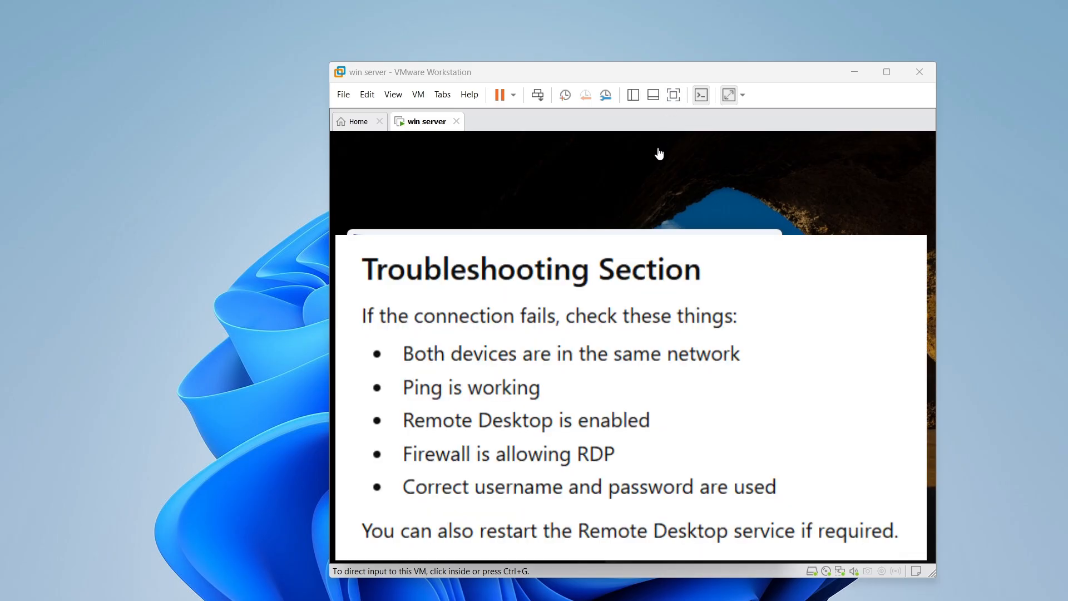